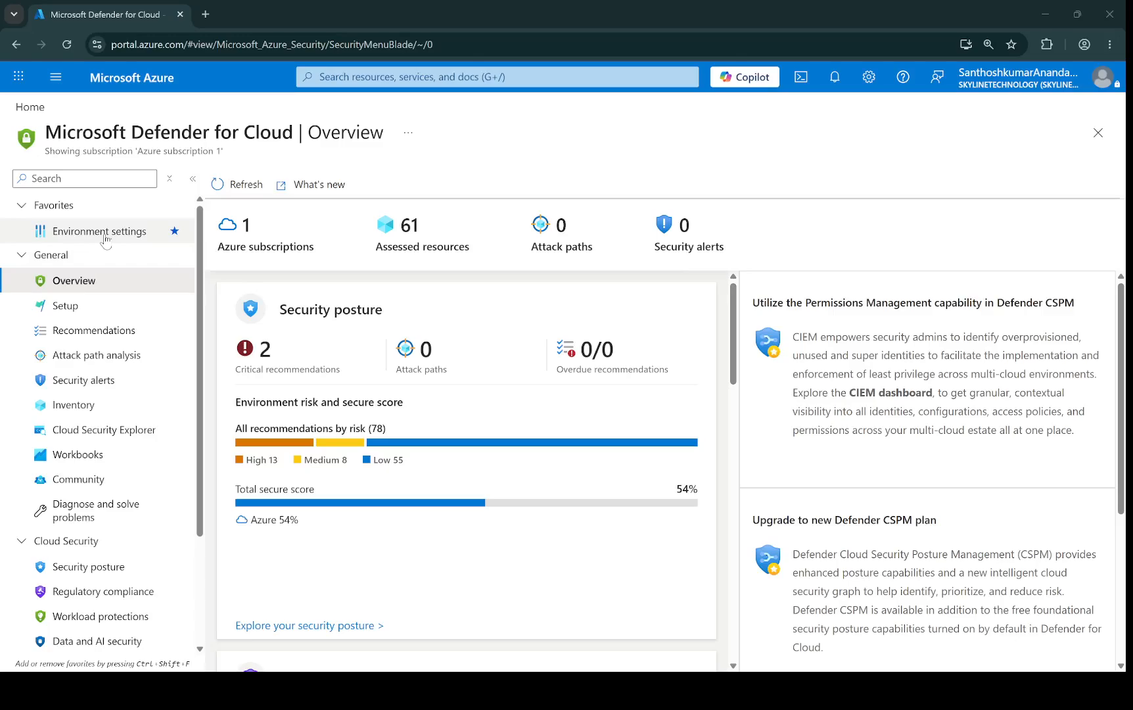
Step: Open the Defender for Cloud cost calculator from Environment settings
{"action": "scroll", "coordinate": [122, 455], "scroll_direction": "down", "scroll_amount": 3}
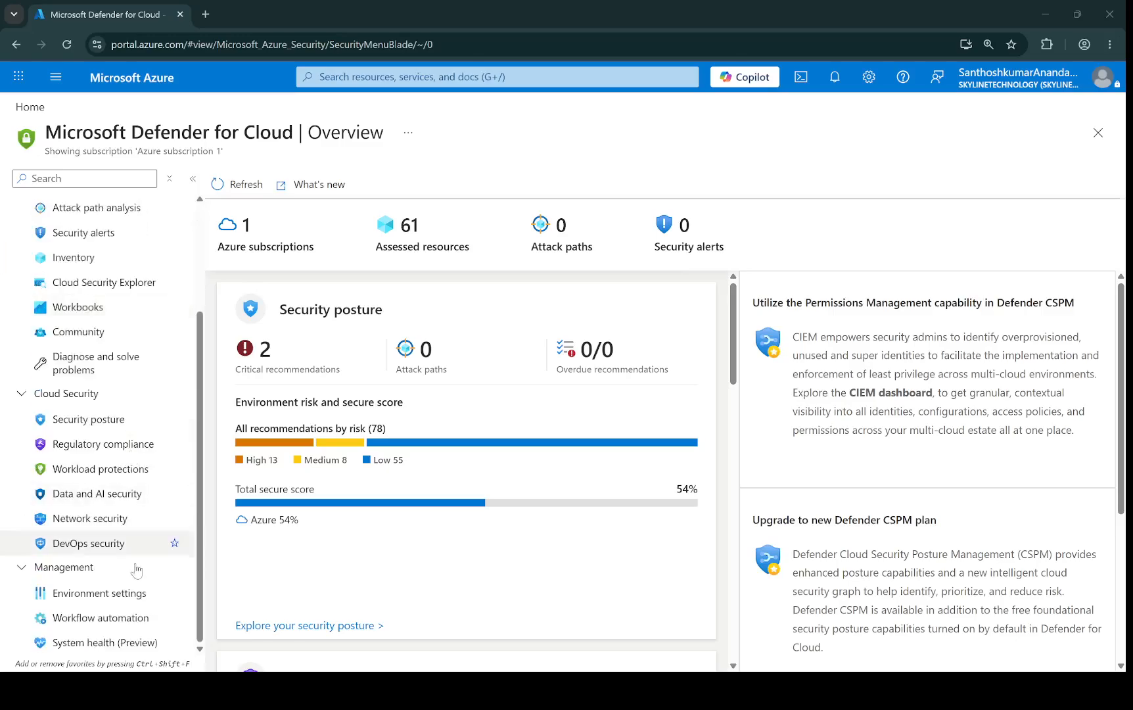
{"action": "left_click", "coordinate": [137, 595]}
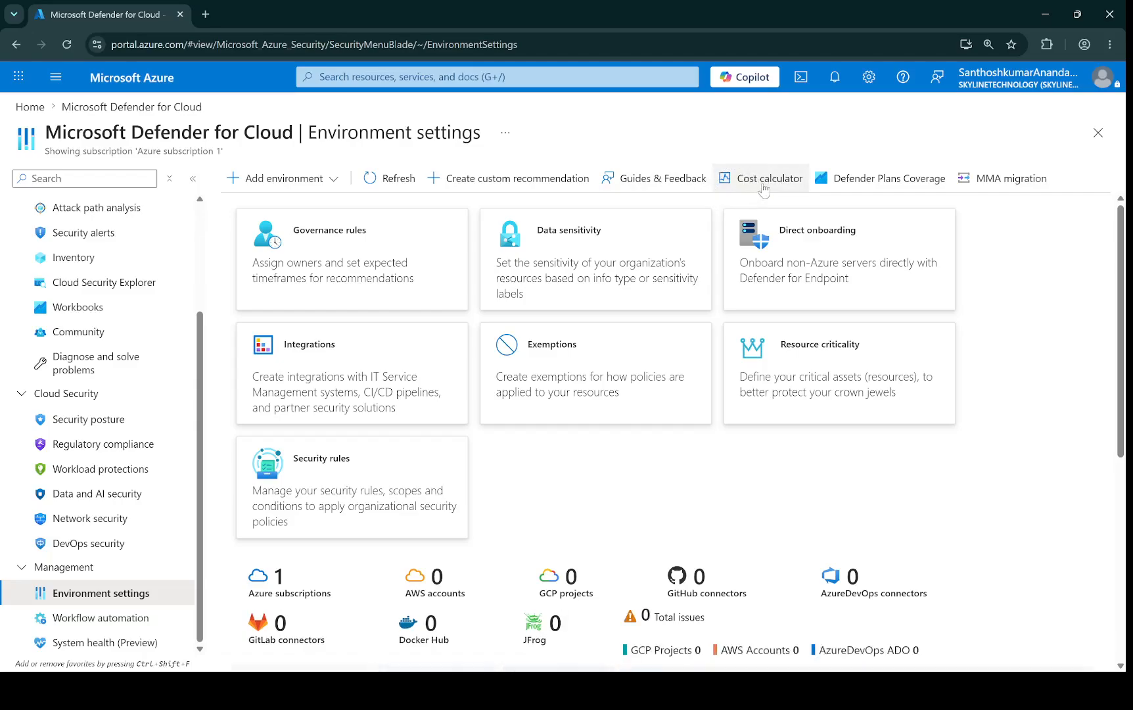
{"action": "left_click", "coordinate": [764, 187]}
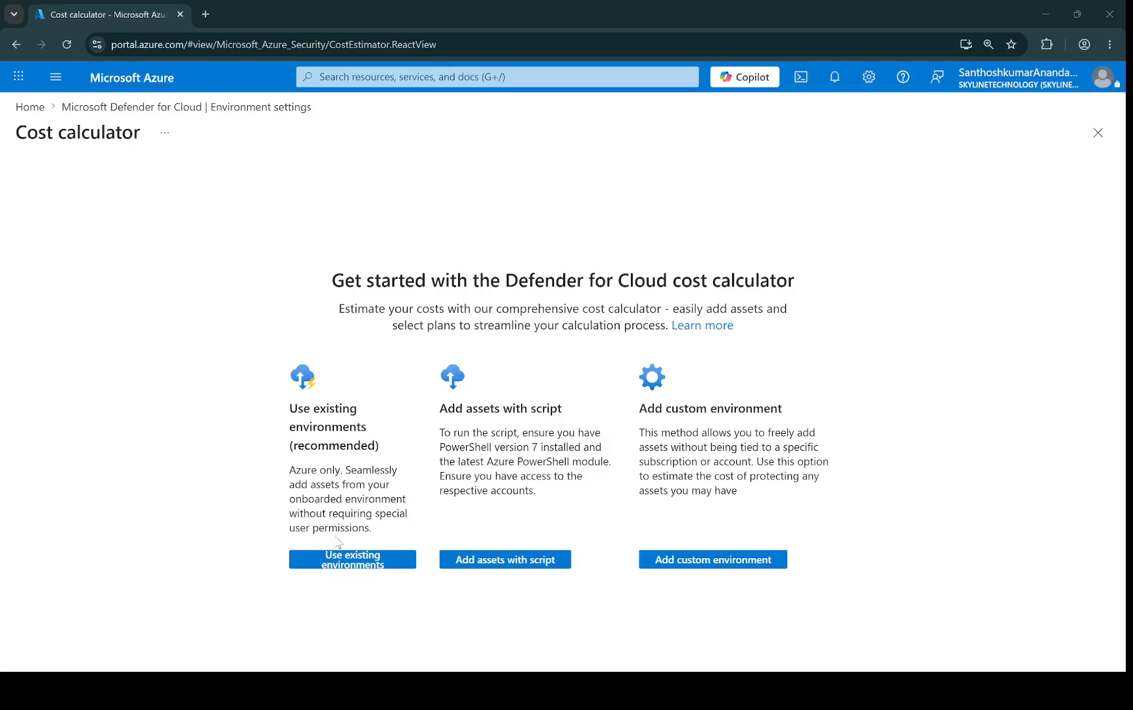
Step: Open the Use existing environments option to view available subscriptions, and close it
{"action": "left_click", "coordinate": [350, 562]}
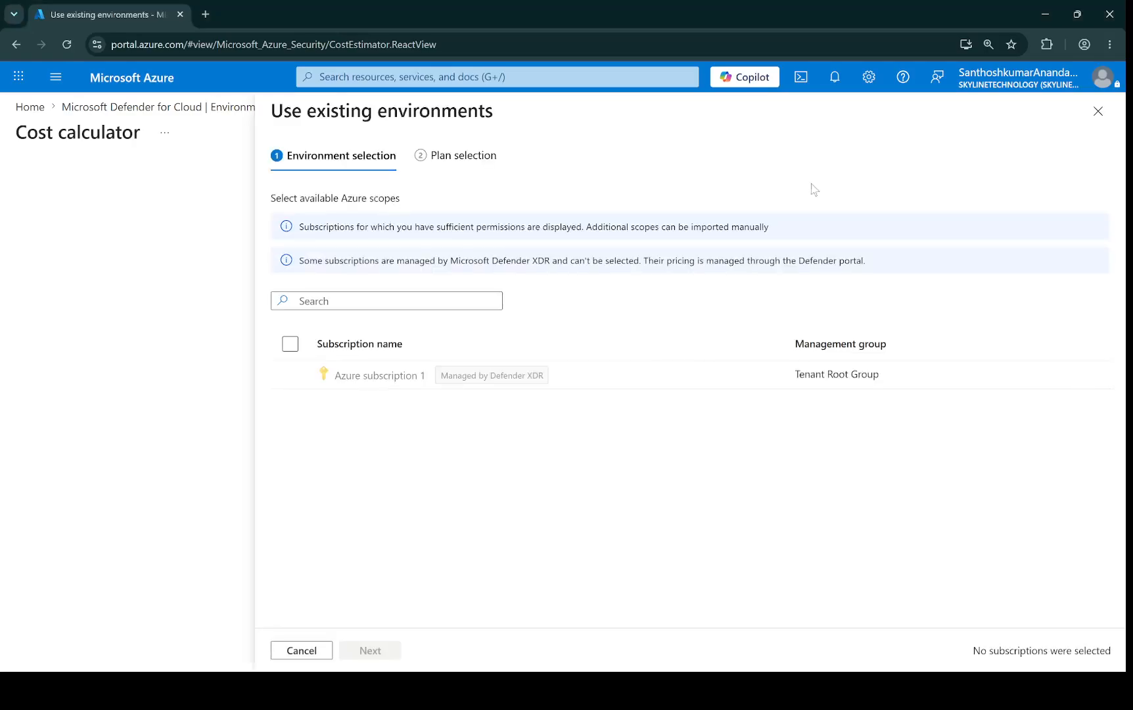
{"action": "left_click", "coordinate": [1098, 113]}
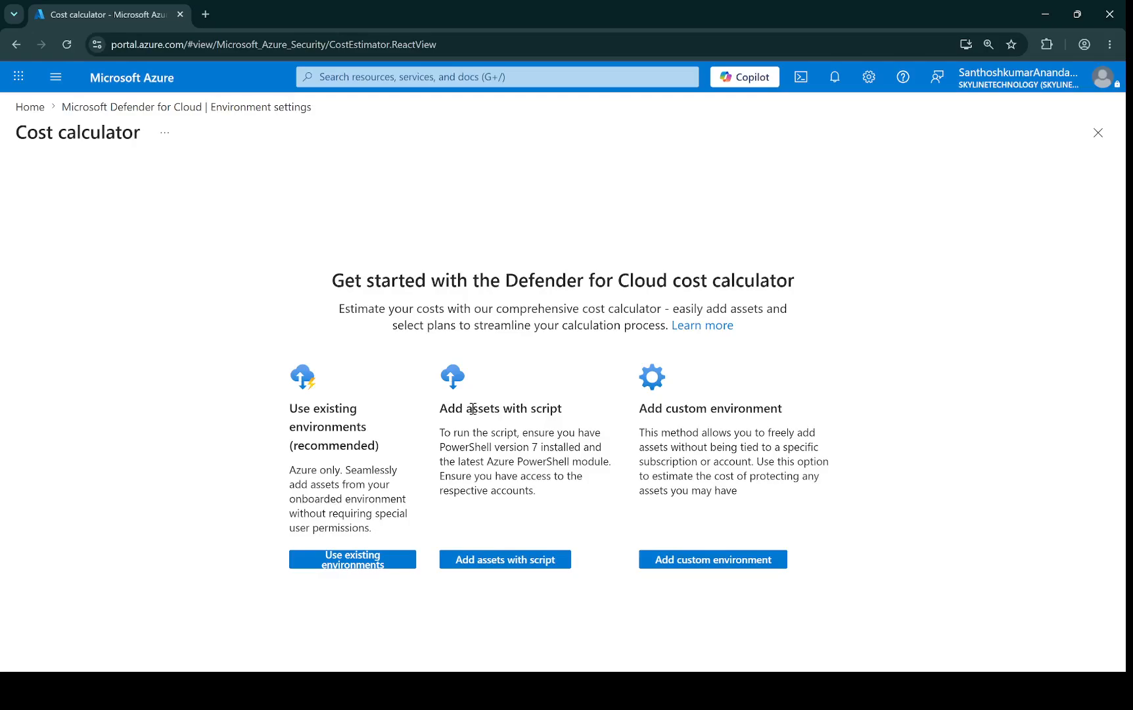
Step: Open Add assets with script, view the GCP script, and cancel the wizard
{"action": "left_click", "coordinate": [506, 565]}
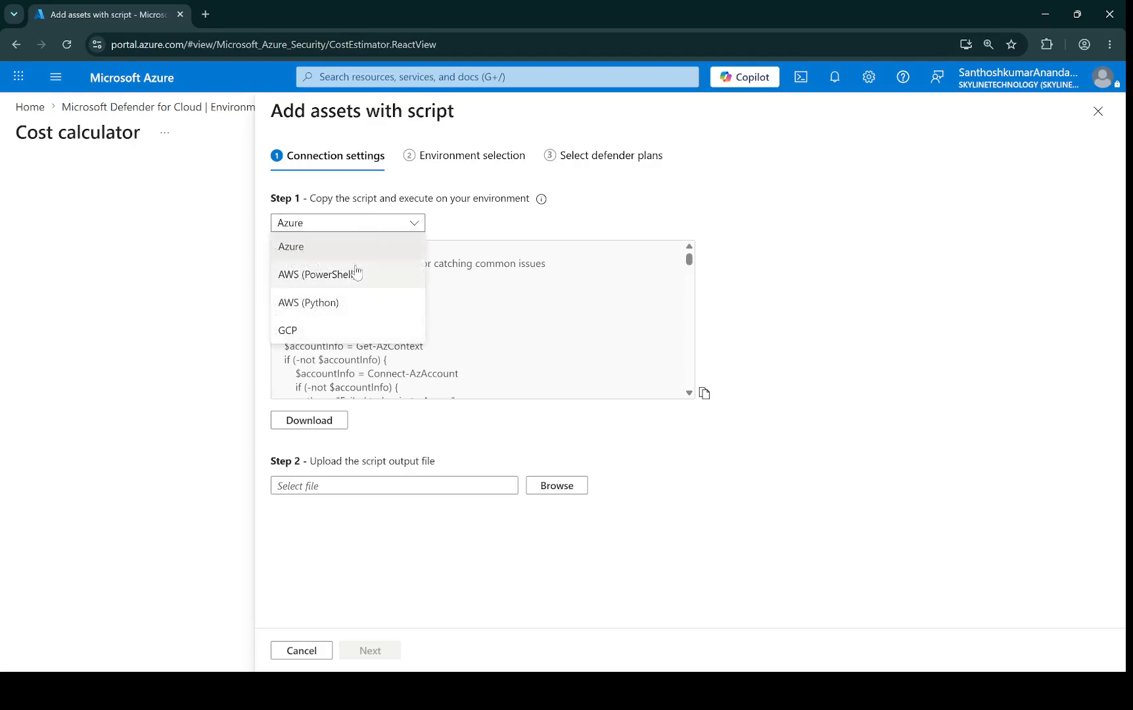
{"action": "left_click", "coordinate": [337, 333]}
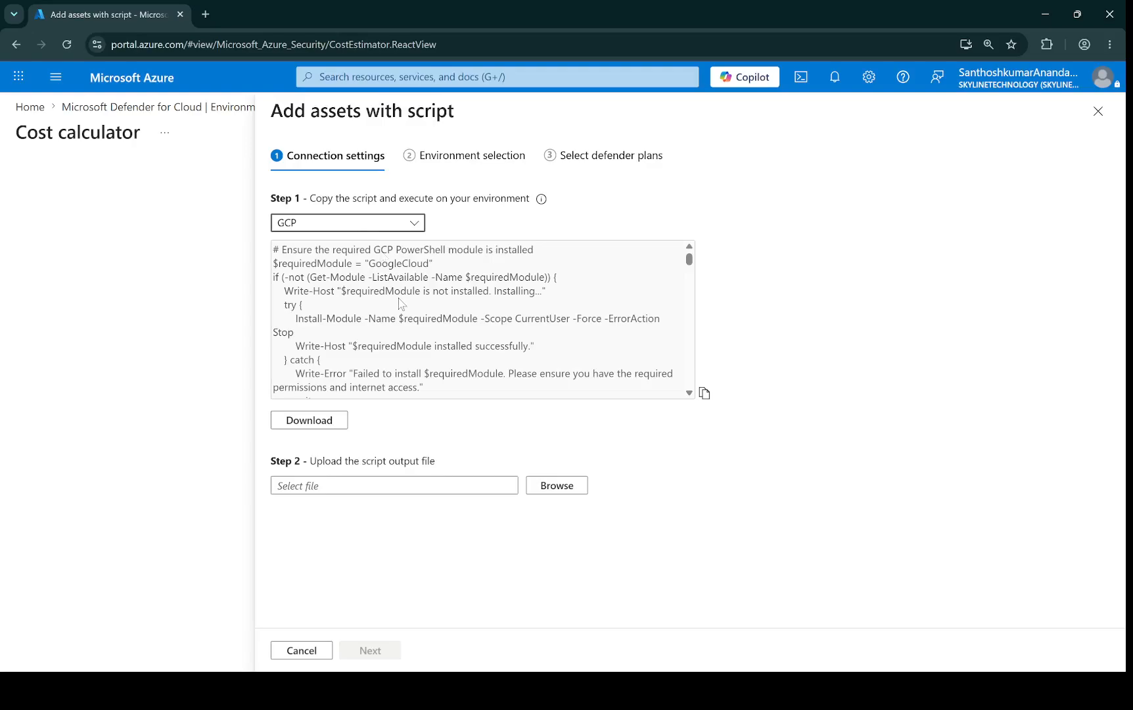
{"action": "scroll", "coordinate": [400, 303], "scroll_direction": "down", "scroll_amount": 5}
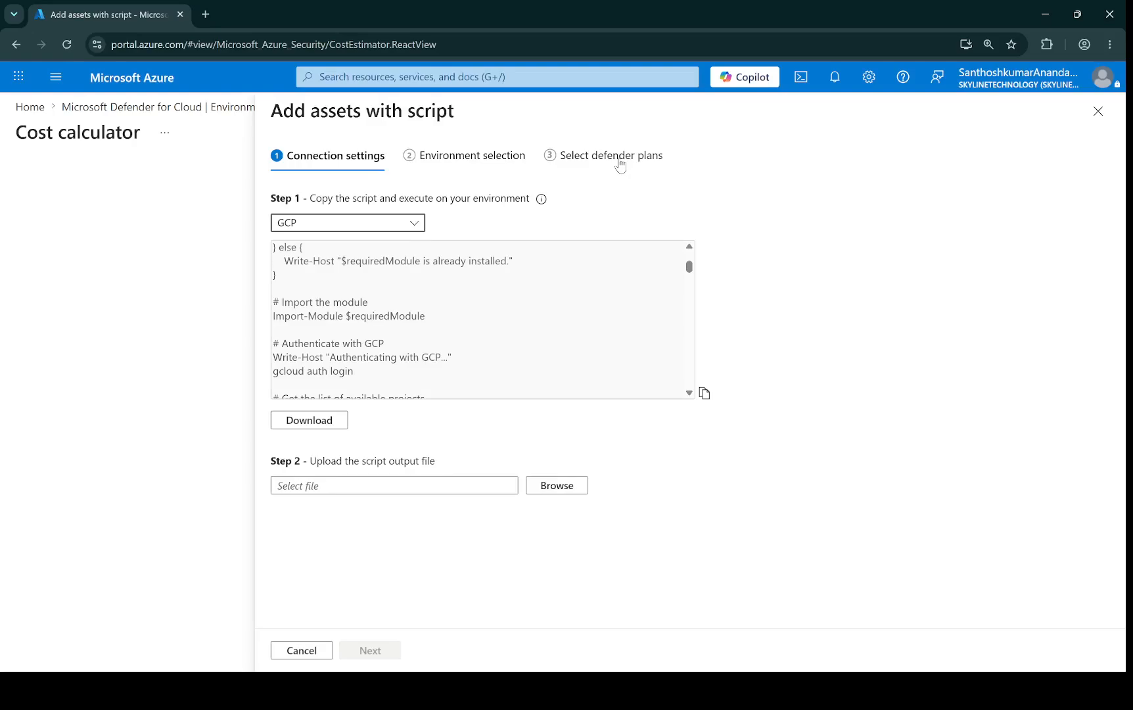
{"action": "left_click", "coordinate": [302, 650]}
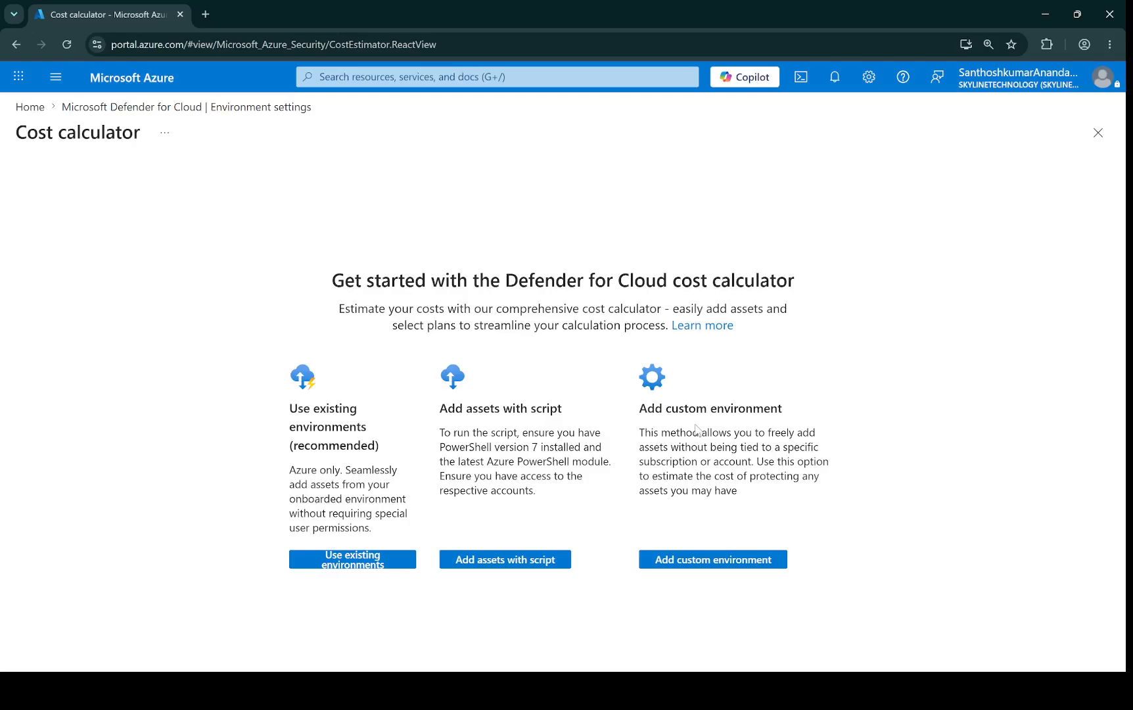
Step: Start adding a custom environment named Non-Prod
{"action": "left_click", "coordinate": [724, 563]}
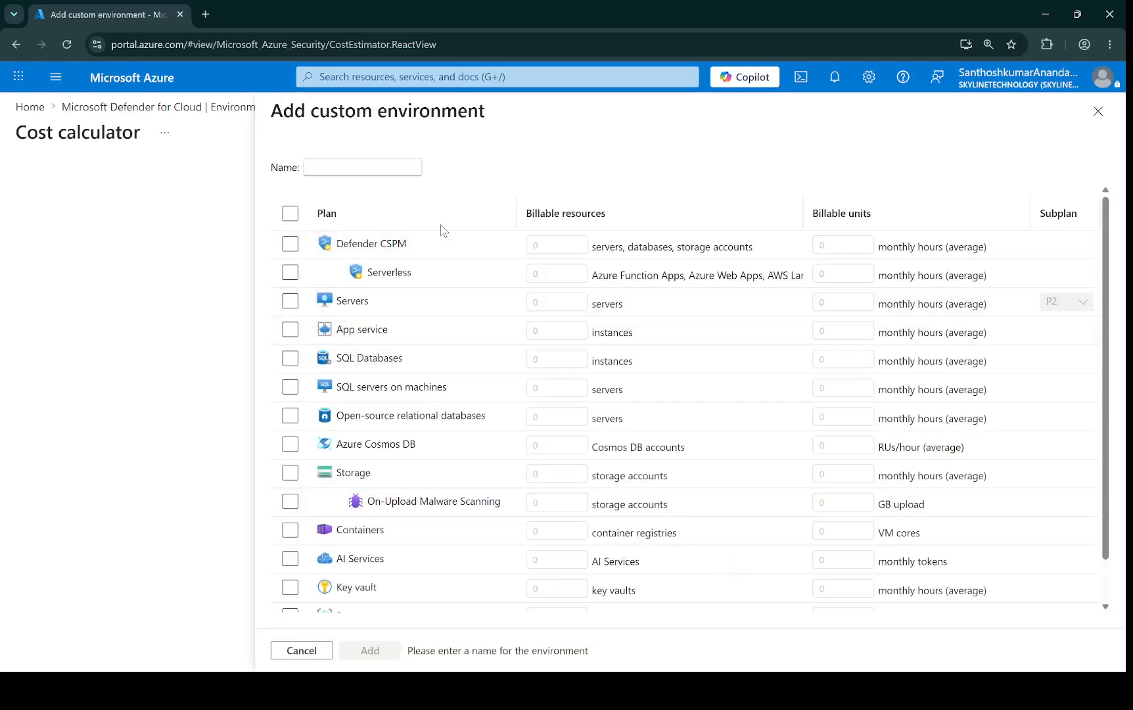
{"action": "left_click", "coordinate": [392, 168]}
{"action": "type", "text": "Prod"}
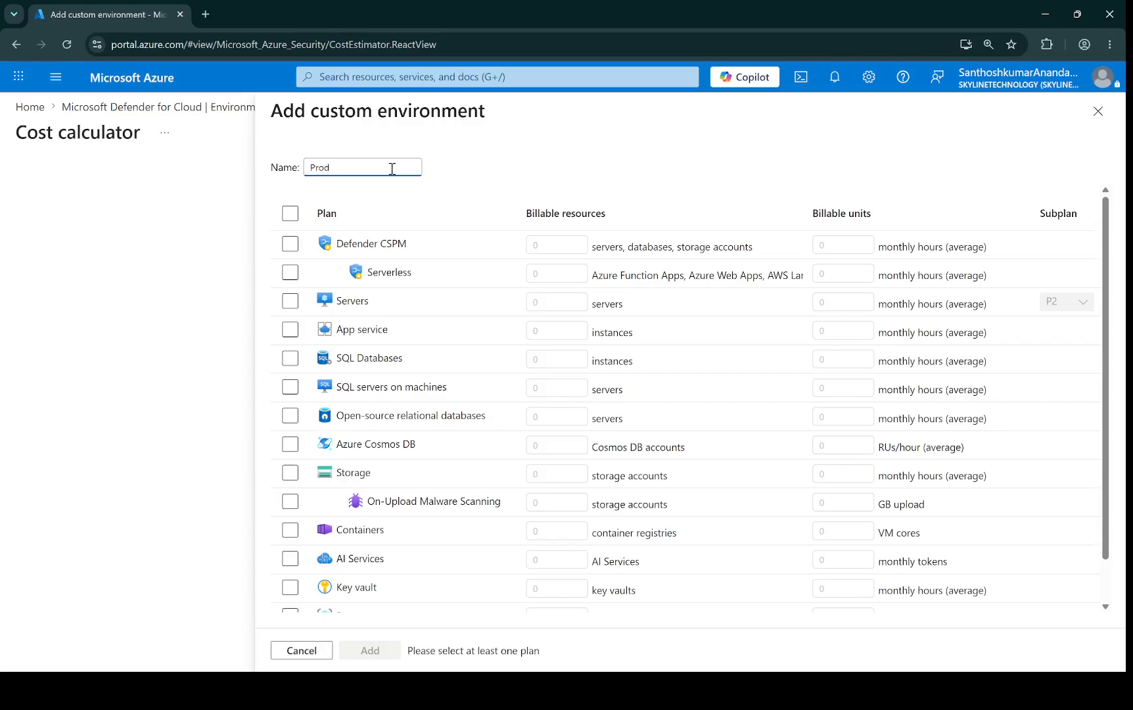
{"action": "key", "text": "BackSpace"}
{"action": "key", "text": "BackSpace"}
{"action": "key", "text": "BackSpace"}
{"action": "key", "text": "BackSpace"}
{"action": "type", "text": "Non-Prod"}
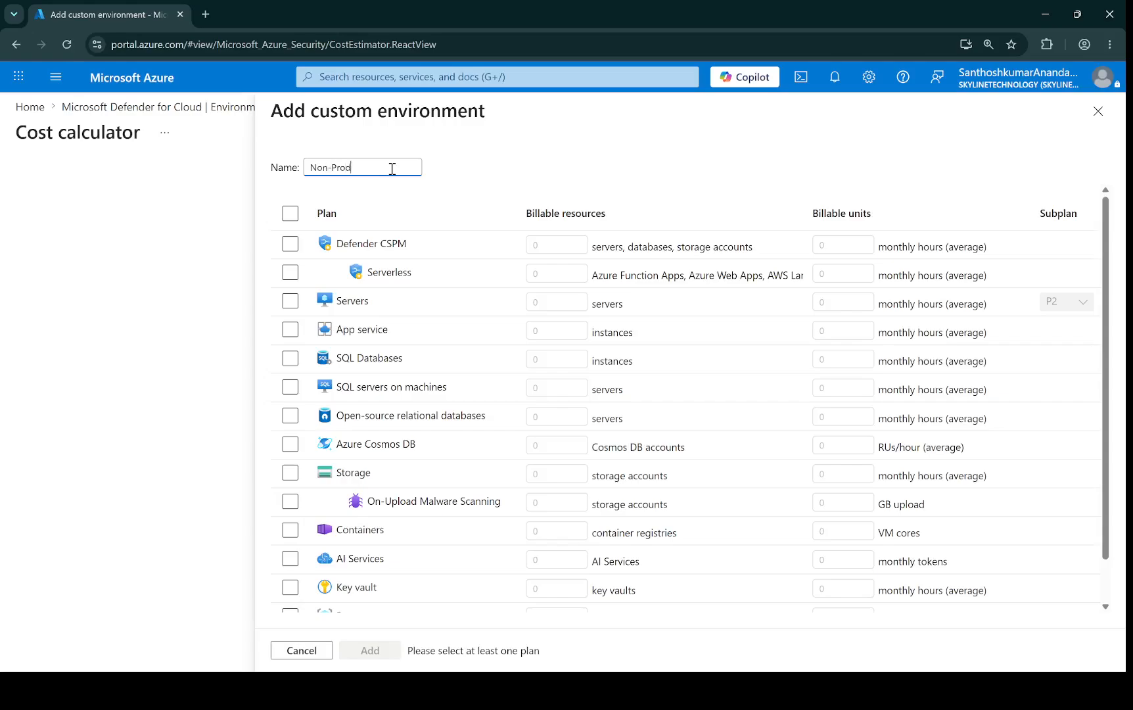
Step: Enable the Defender CSPM plan with 100 billable resources and 730 monthly hours
{"action": "left_click", "coordinate": [289, 244]}
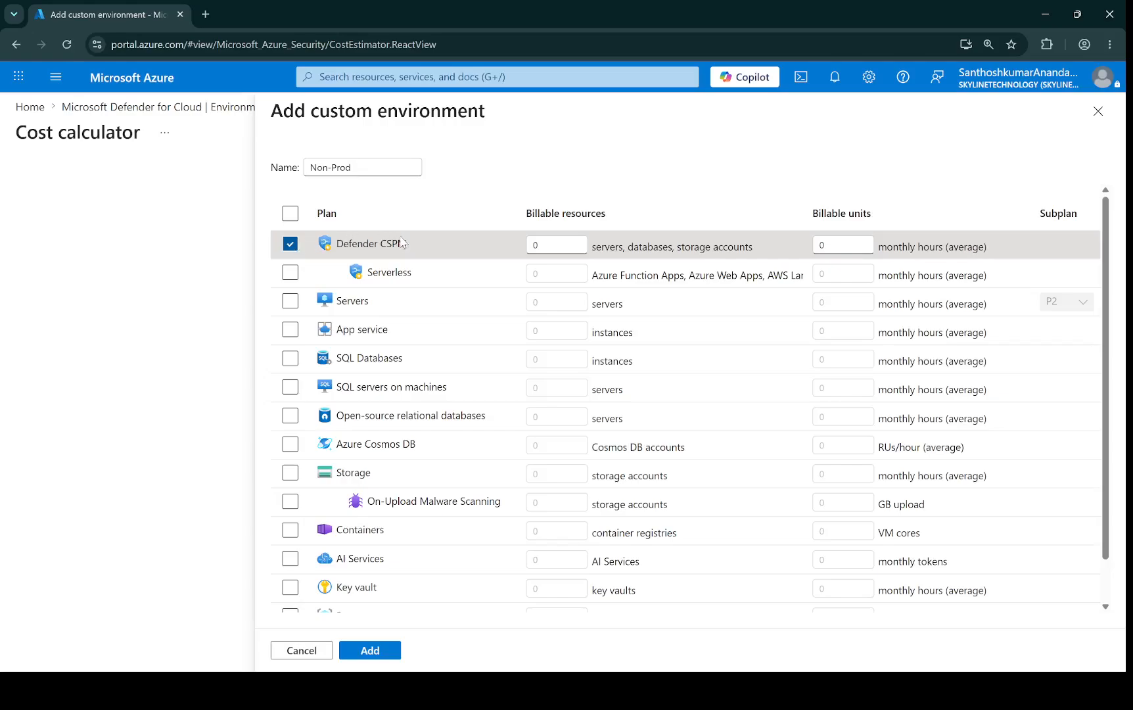
{"action": "left_click", "coordinate": [558, 245]}
{"action": "type", "text": "100"}
{"action": "left_click", "coordinate": [851, 245]}
{"action": "type", "text": "730"}
{"action": "left_click", "coordinate": [754, 212]}
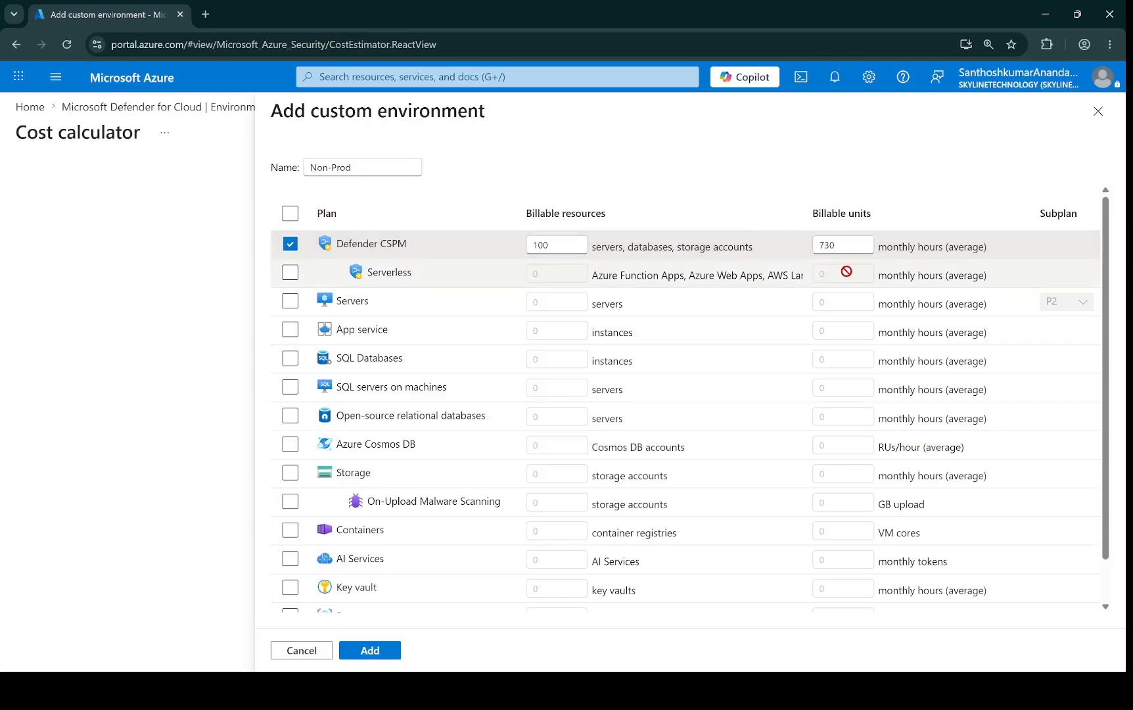
Step: Enable the Servers plan with 55 servers, 730 monthly hours and subplan P2
{"action": "left_click", "coordinate": [291, 302]}
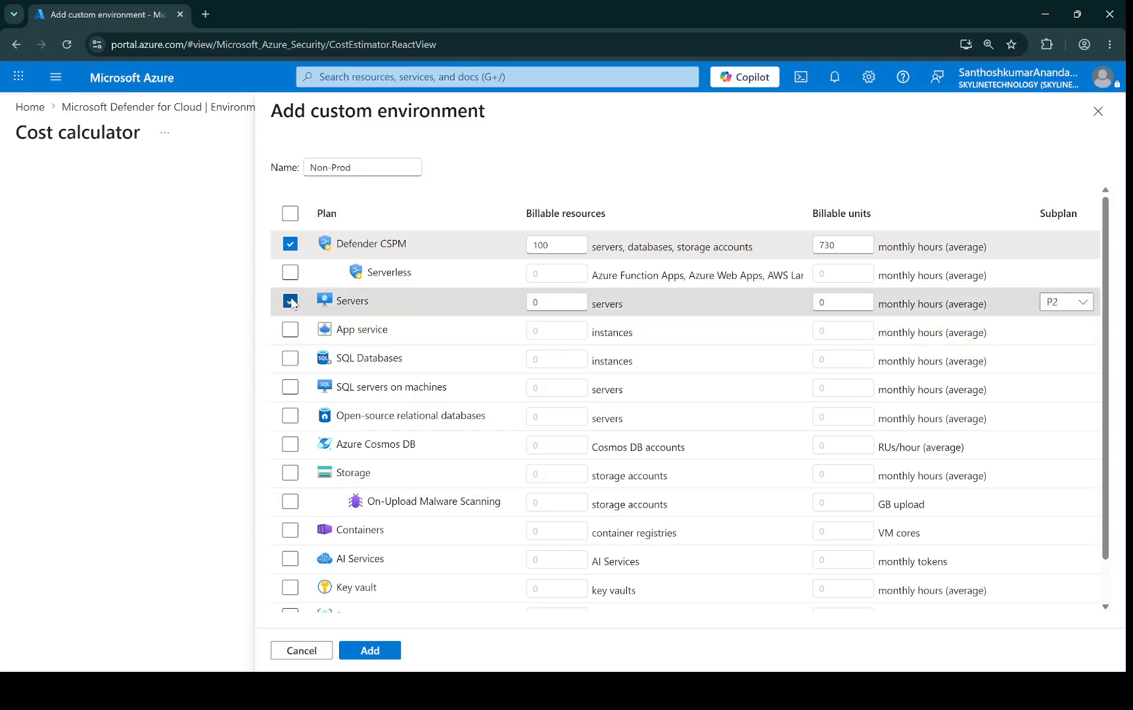
{"action": "left_click", "coordinate": [567, 301]}
{"action": "type", "text": "55"}
{"action": "left_click", "coordinate": [844, 304]}
{"action": "type", "text": "730"}
{"action": "left_click", "coordinate": [1076, 304]}
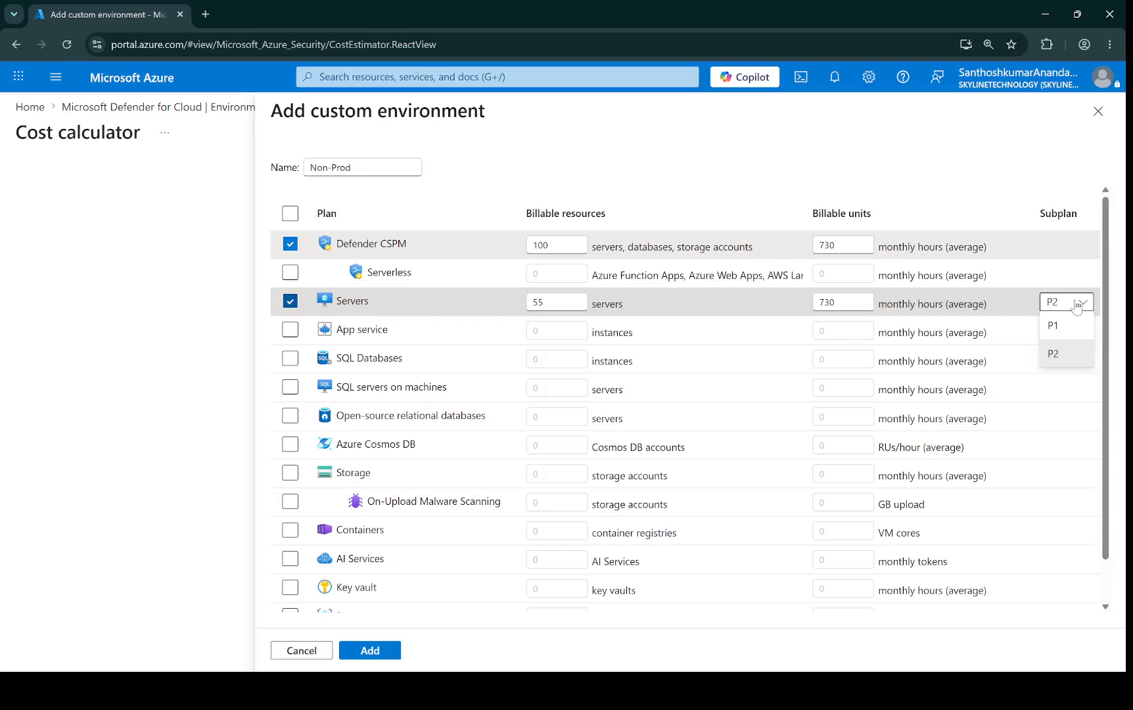
{"action": "left_click", "coordinate": [1055, 353]}
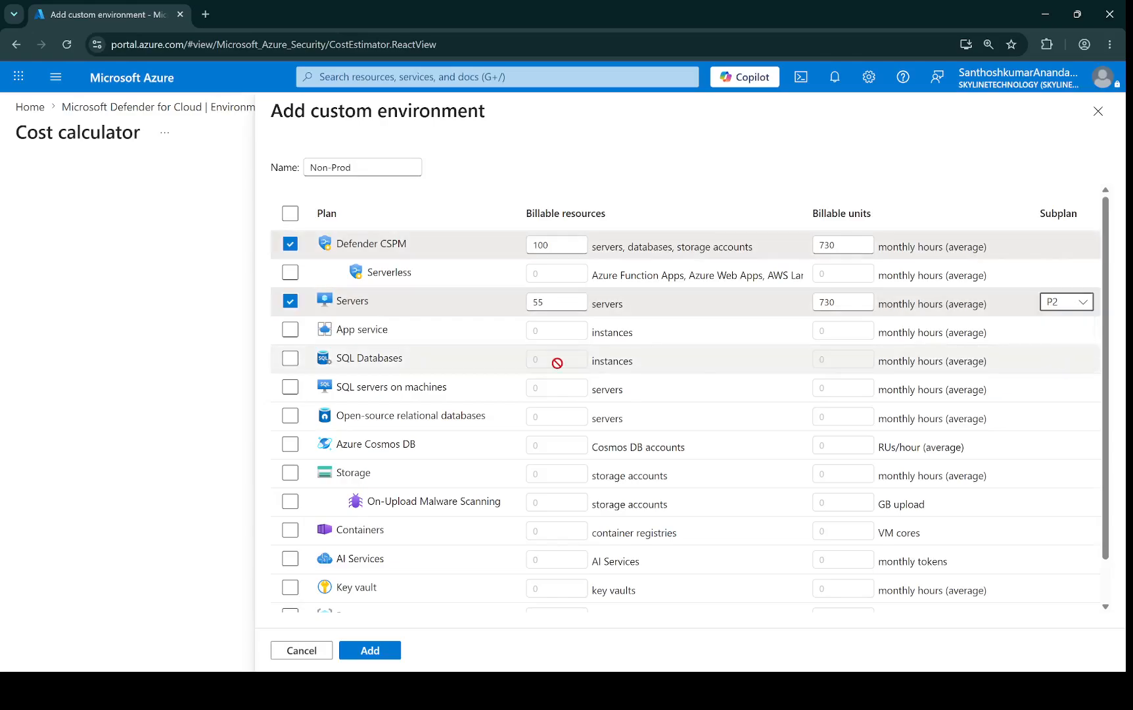
Step: Enable the SQL Databases plan with 3 instances and 730 monthly hours, and add the environment
{"action": "left_click", "coordinate": [289, 359]}
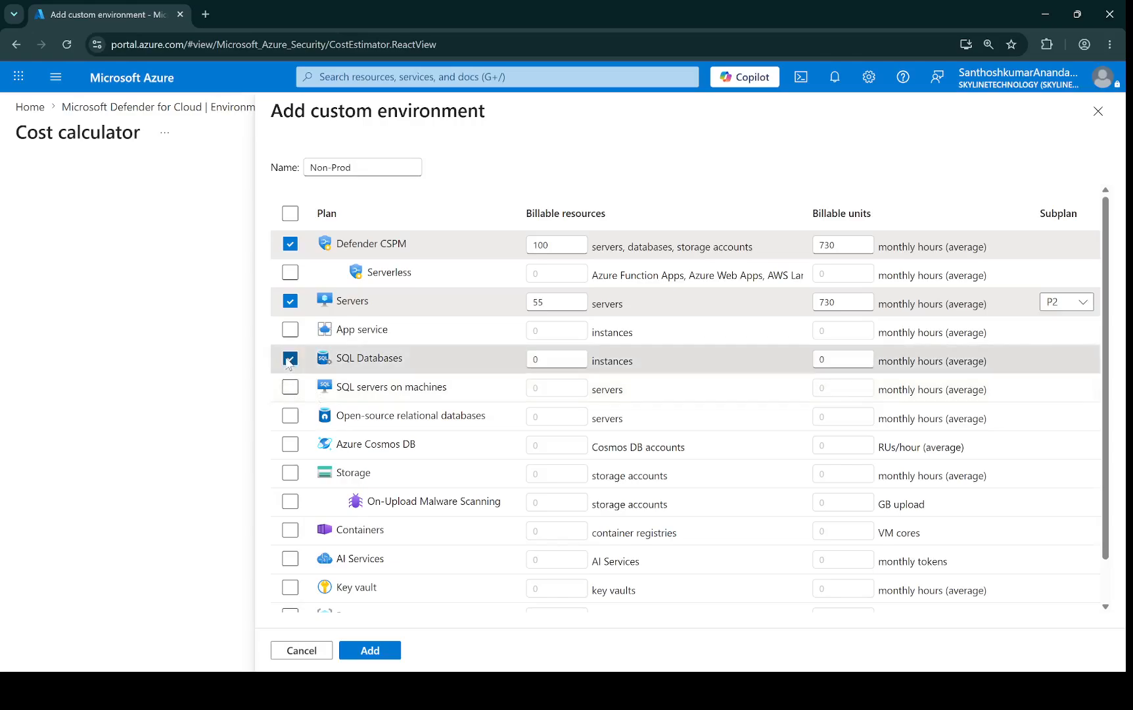
{"action": "left_click", "coordinate": [548, 359]}
{"action": "type", "text": "3"}
{"action": "left_click", "coordinate": [836, 358]}
{"action": "type", "text": "730"}
{"action": "left_click", "coordinate": [741, 172]}
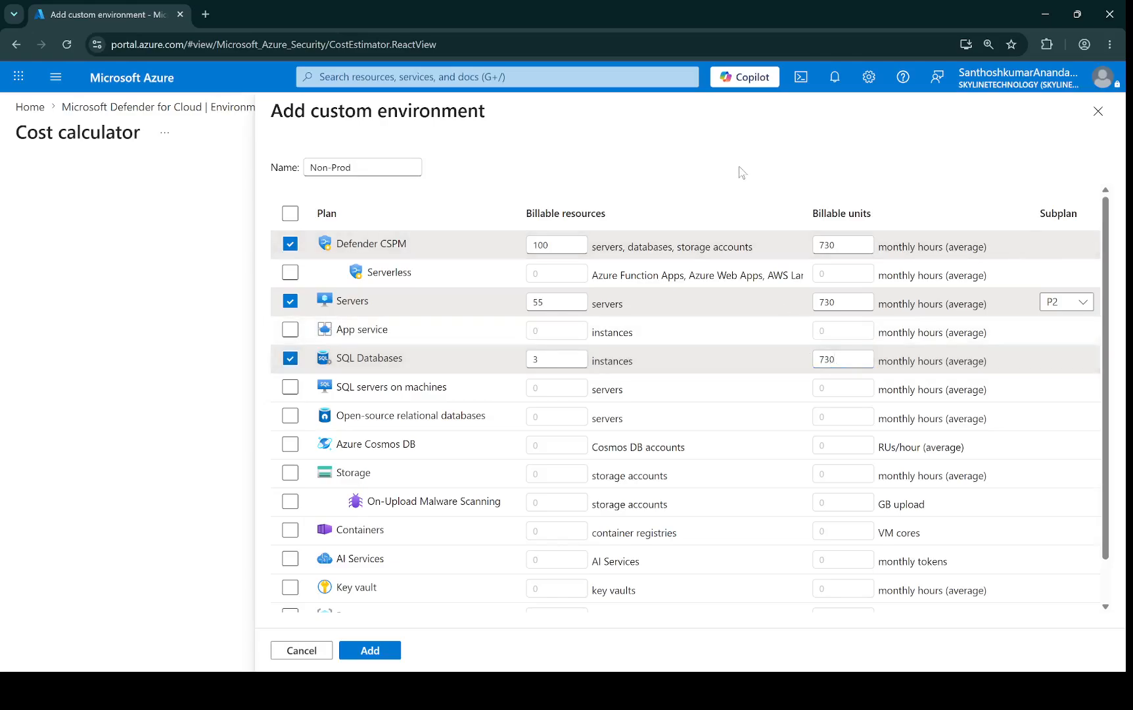
{"action": "scroll", "coordinate": [484, 420], "scroll_direction": "down", "scroll_amount": 1}
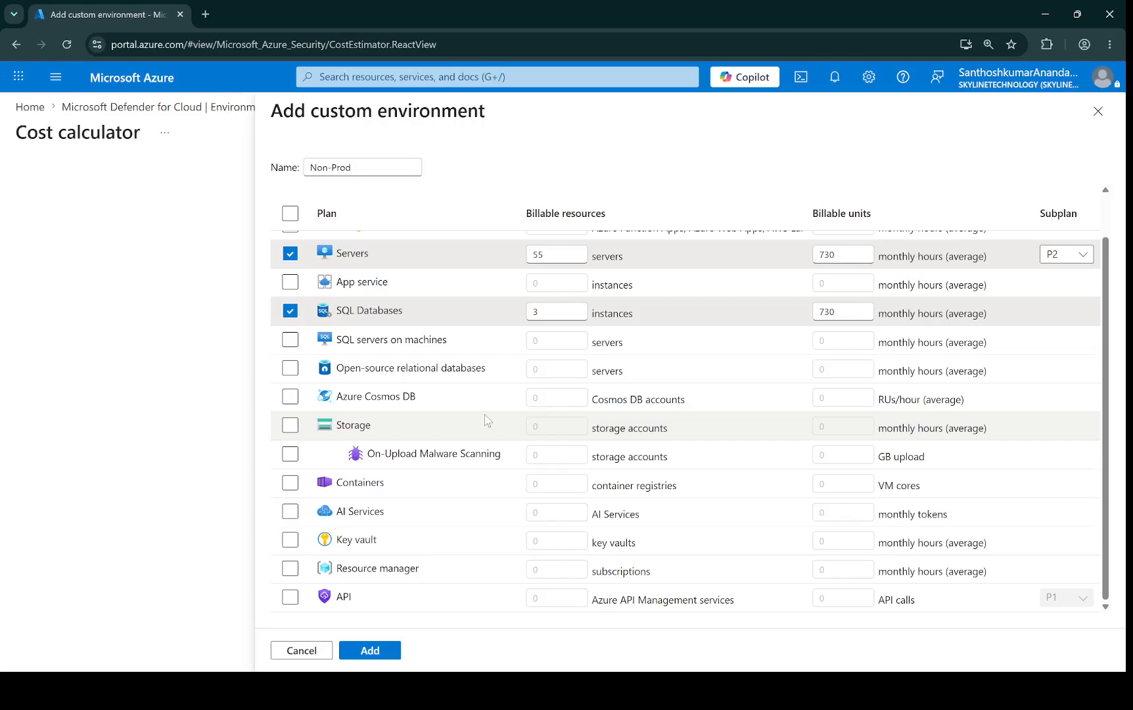
{"action": "left_click", "coordinate": [377, 652]}
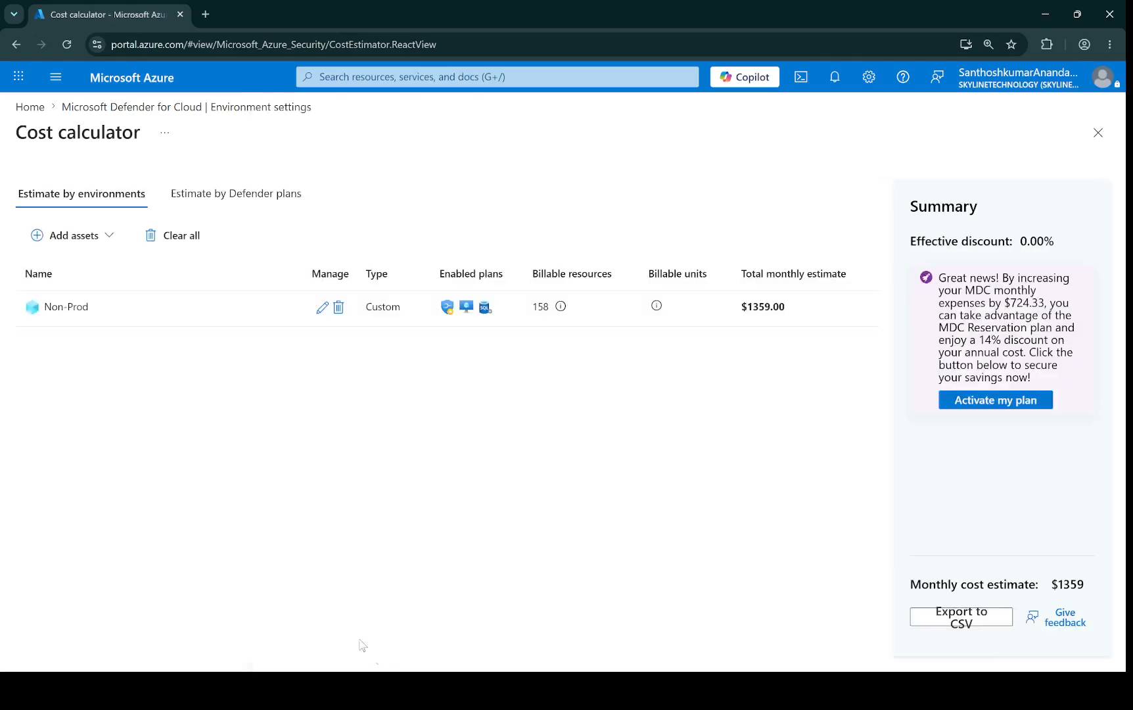
Step: Open the Add assets menu to review its options for another environment
{"action": "left_click", "coordinate": [109, 238]}
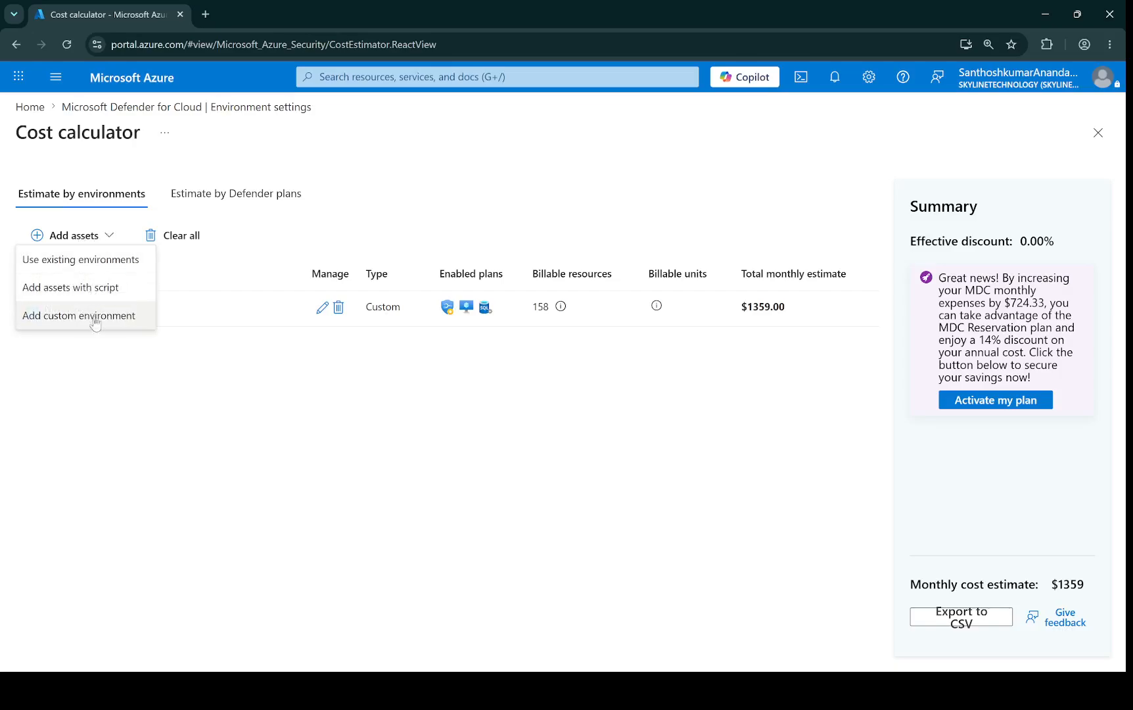
{"action": "left_click", "coordinate": [127, 397]}
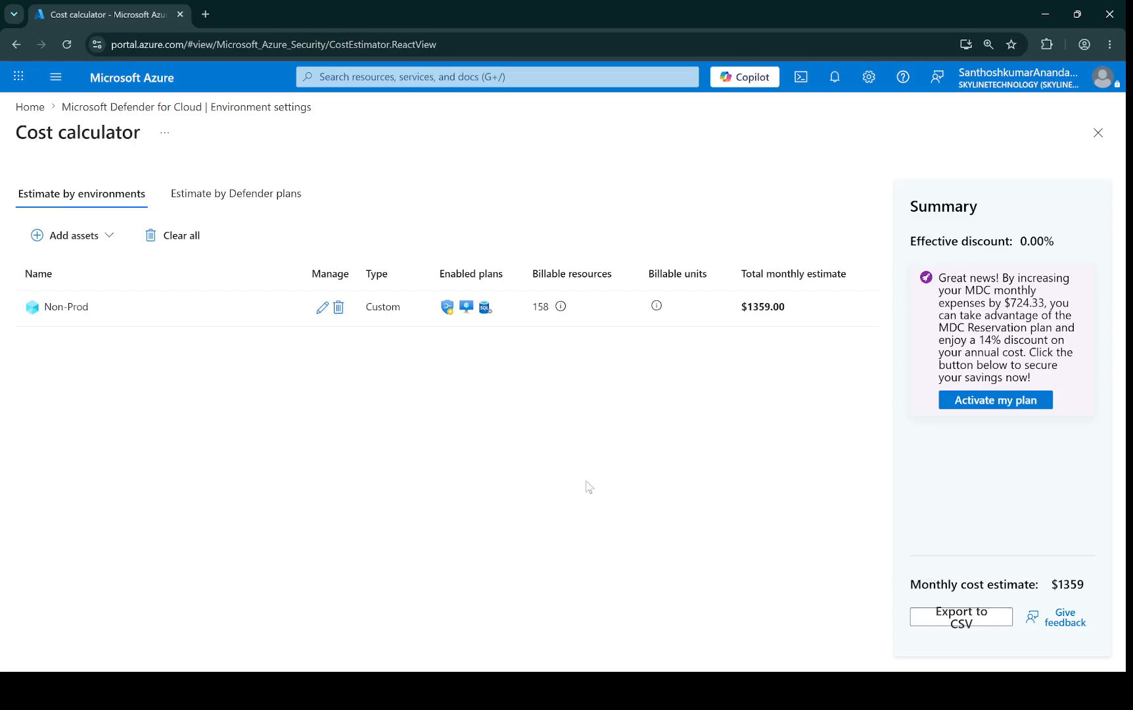
{"action": "left_click", "coordinate": [82, 238]}
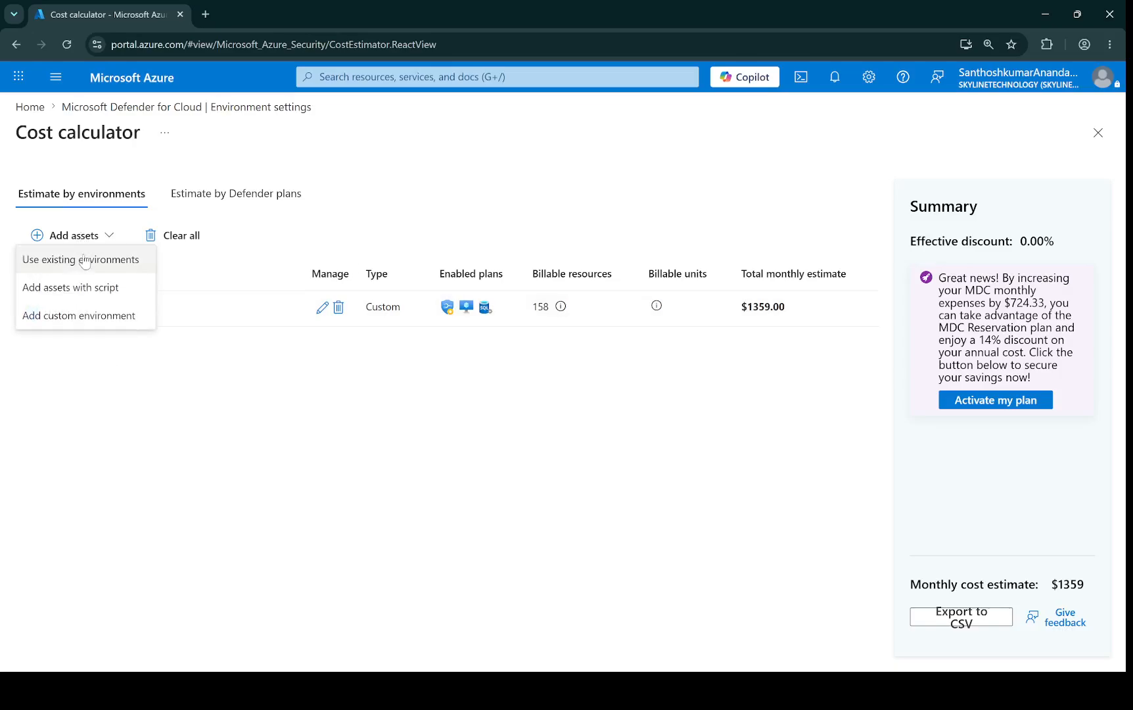